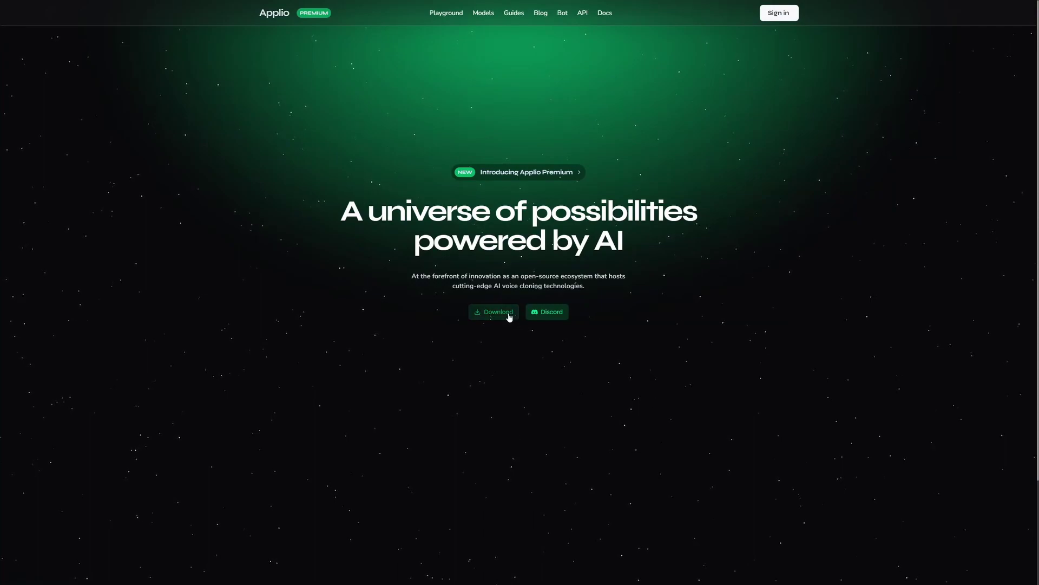
- Go to the Applio releases page from the homepage Download button
left_click(507, 316)
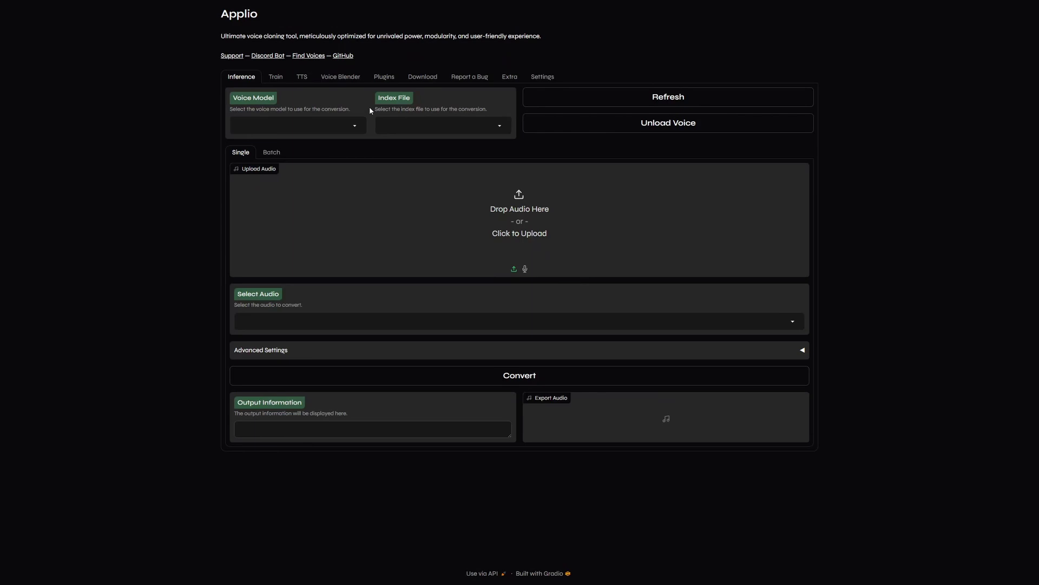
- On the Train tab, name the new model Keanu and paste the Keanu Data dataset path
left_click(275, 78)
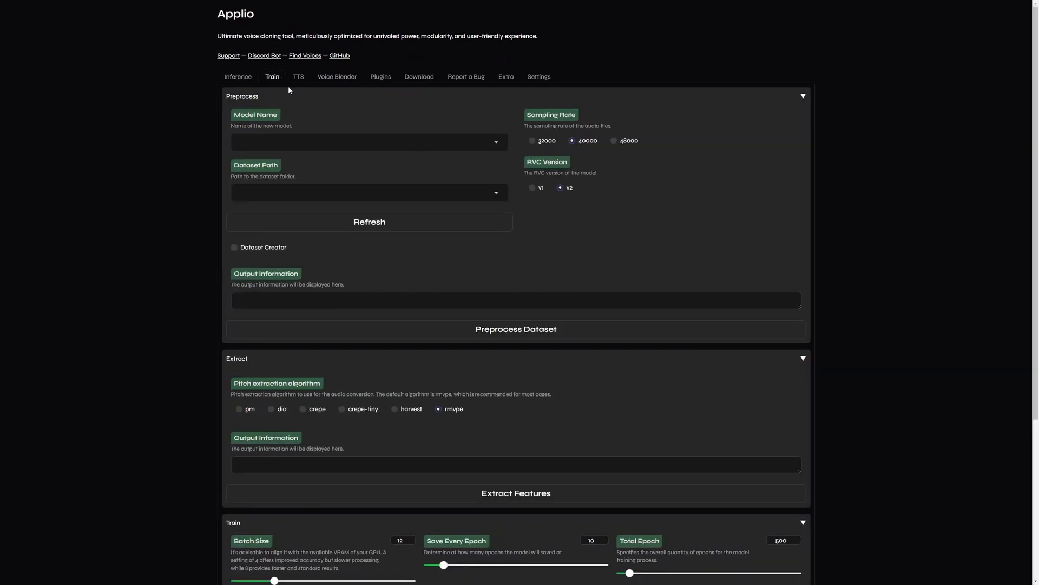
left_click(313, 143)
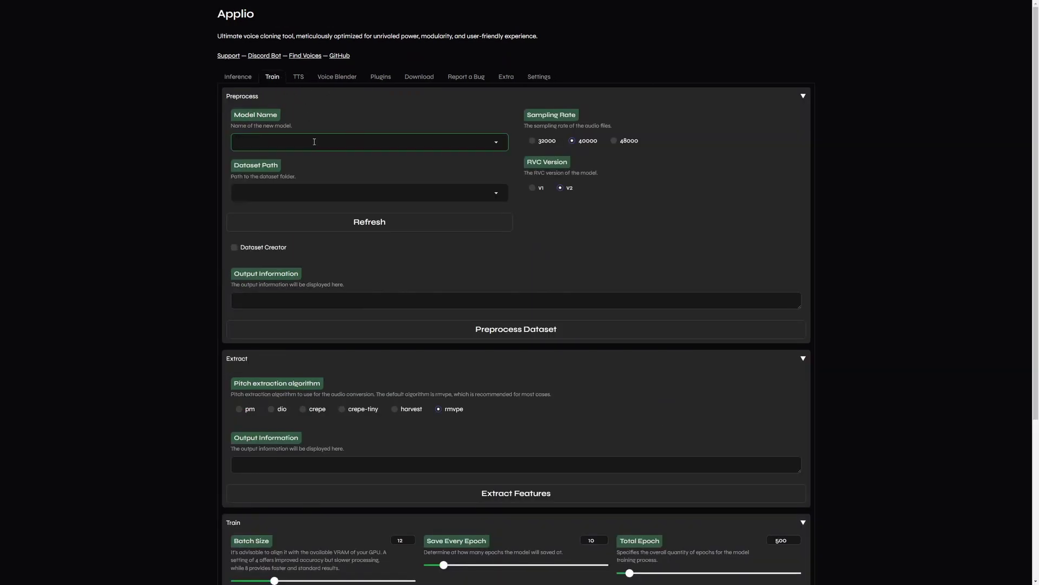
type("Keanu")
left_click(374, 194)
type("C:\\Users\\Manja\\Downloads\\RVC\\Keanu Data")
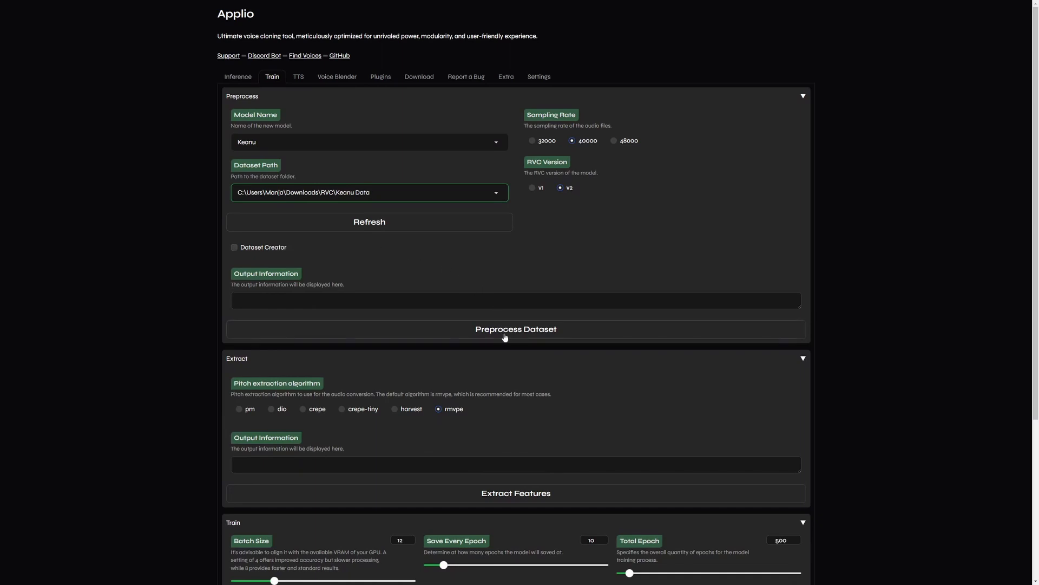
- Preprocess the Keanu dataset
left_click(505, 338)
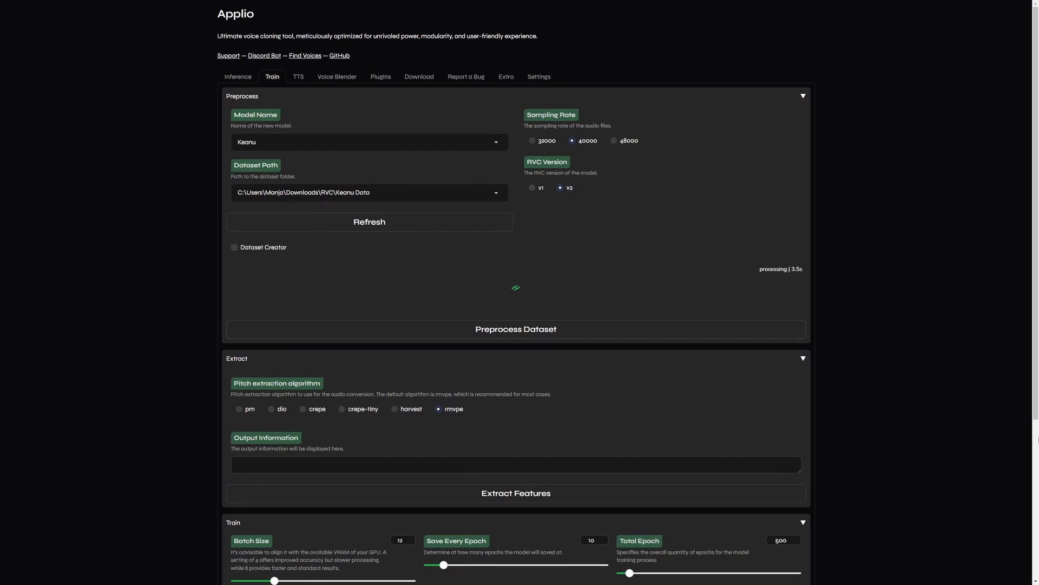
scroll(908, 344, "down", 3)
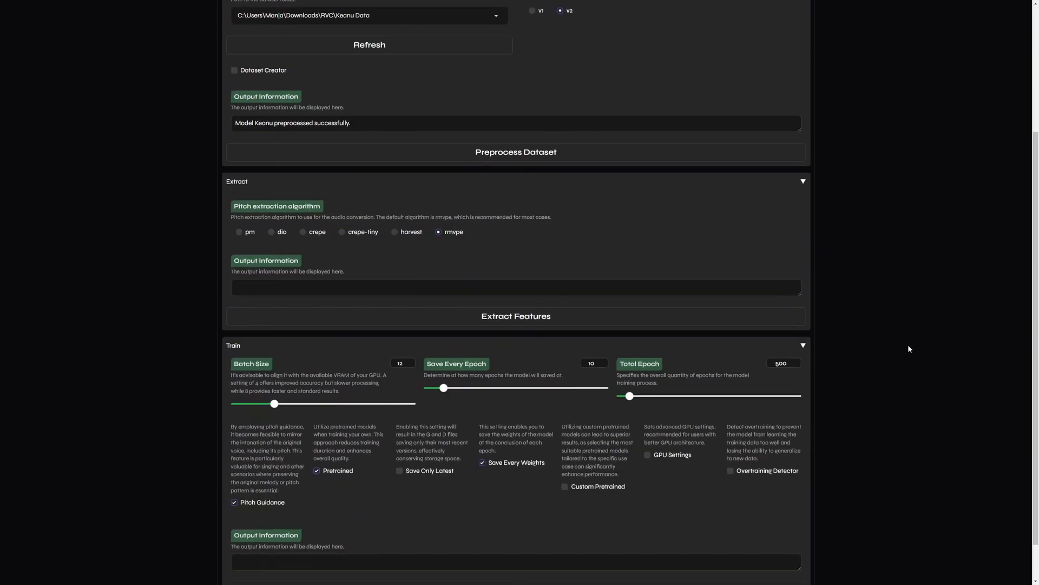
scroll(909, 346, "down", 1)
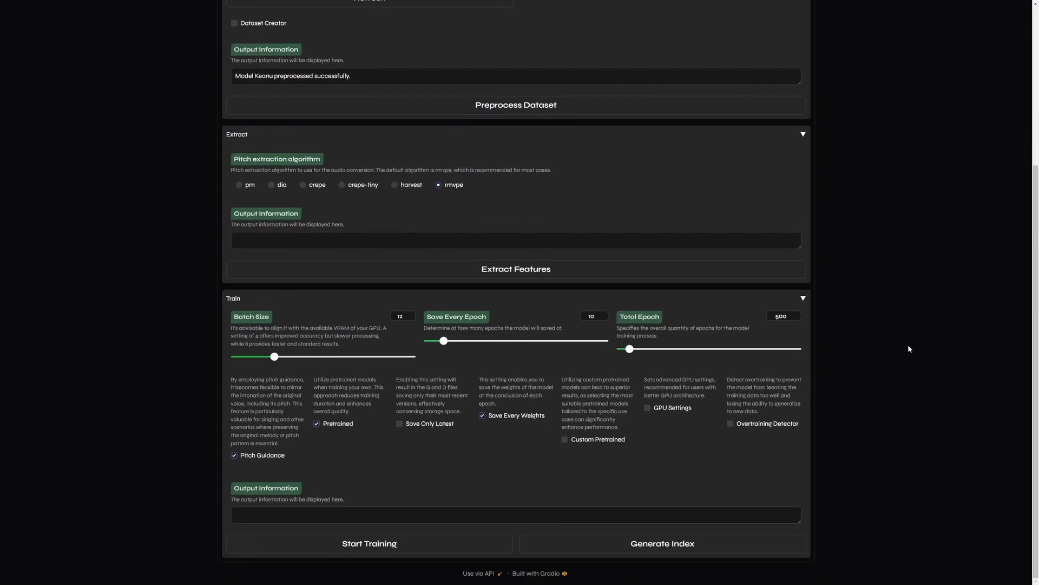
- Extract features for Keanu until 'Model Keanu extracted successfully' appears
left_click(550, 270)
- Set Total Epoch to 50, enable Save Only Latest and disable Save Every Weights
left_click(786, 316)
key("BackSpace")
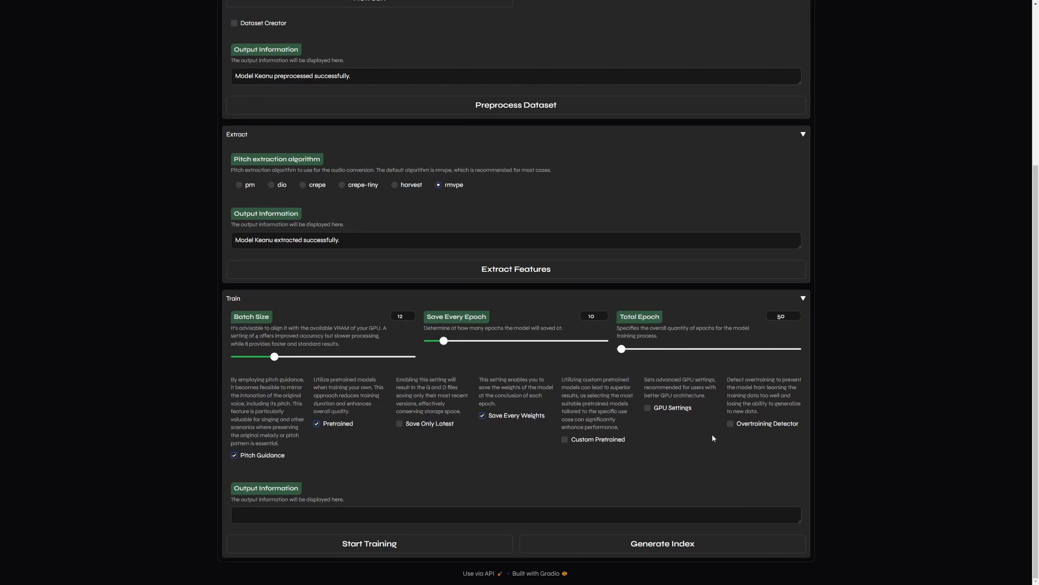
left_click(433, 427)
left_click(517, 417)
- Enable GPU Settings with GPU 0 and start training the Keanu model
left_click(674, 410)
scroll(676, 417, "down", 2)
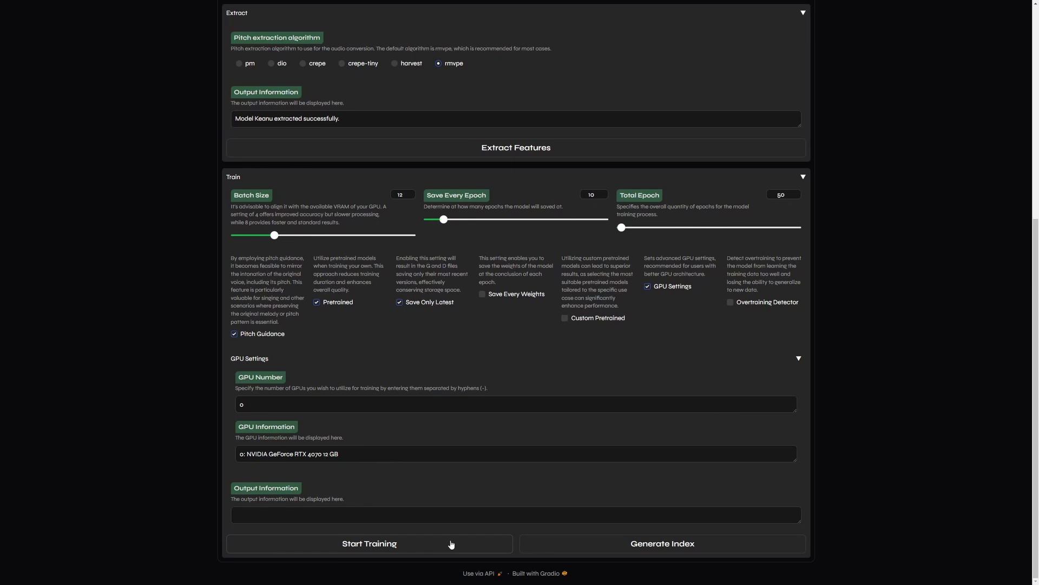
left_click(452, 544)
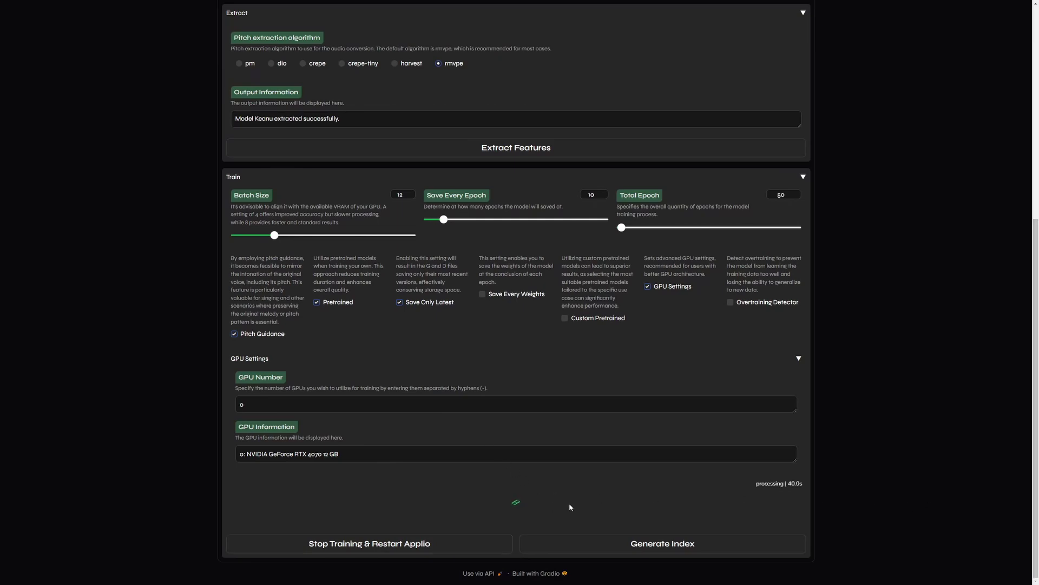
- Check the Applio console log for Keanu training completed at 50 epochs
key("alt+Tab")
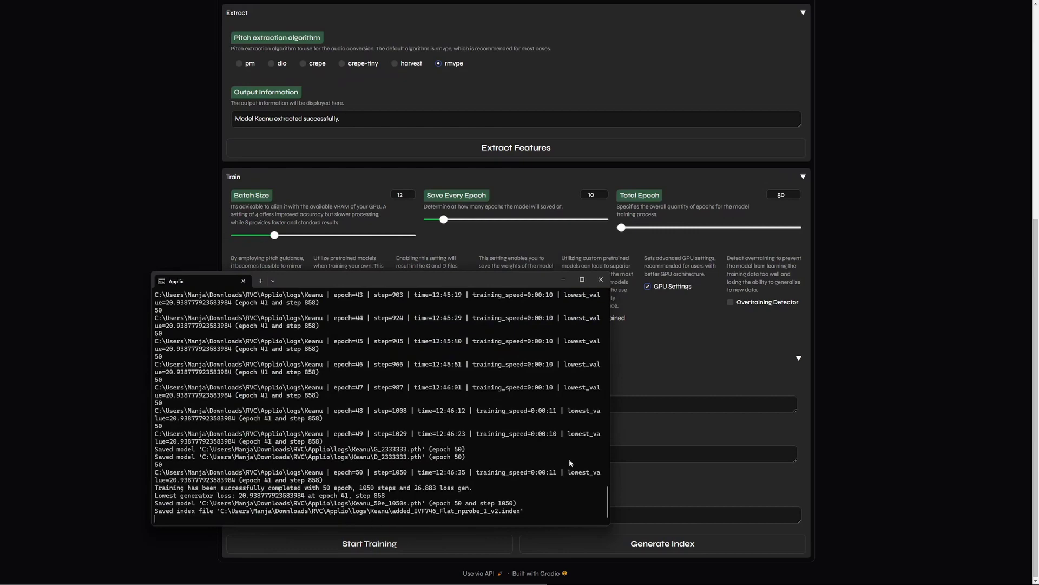
- Inspect the logs\Keanu folder for the index files, then return to Applio
left_click(135, 206)
key("alt+Tab")
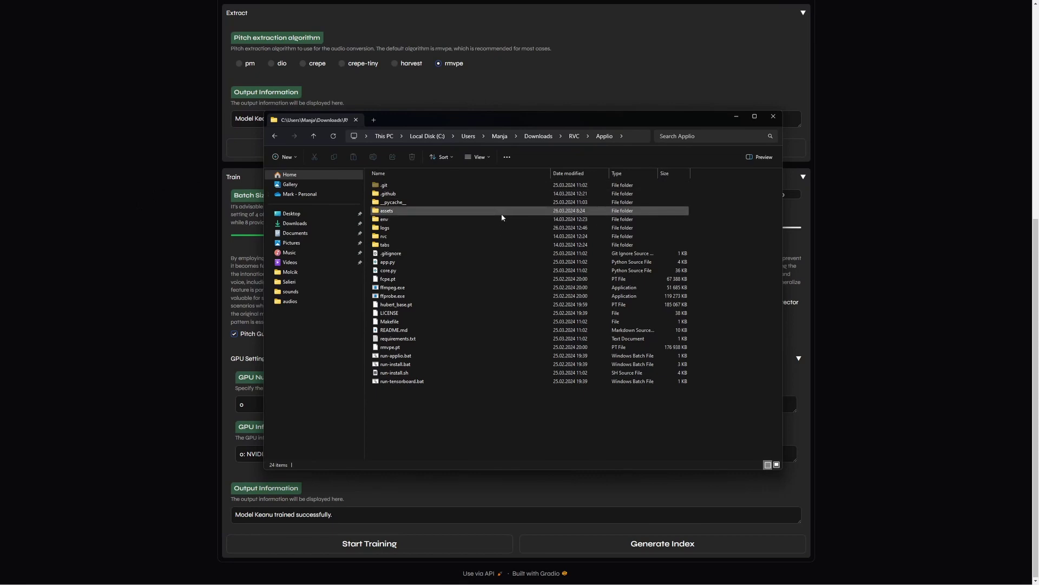
double_click(458, 228)
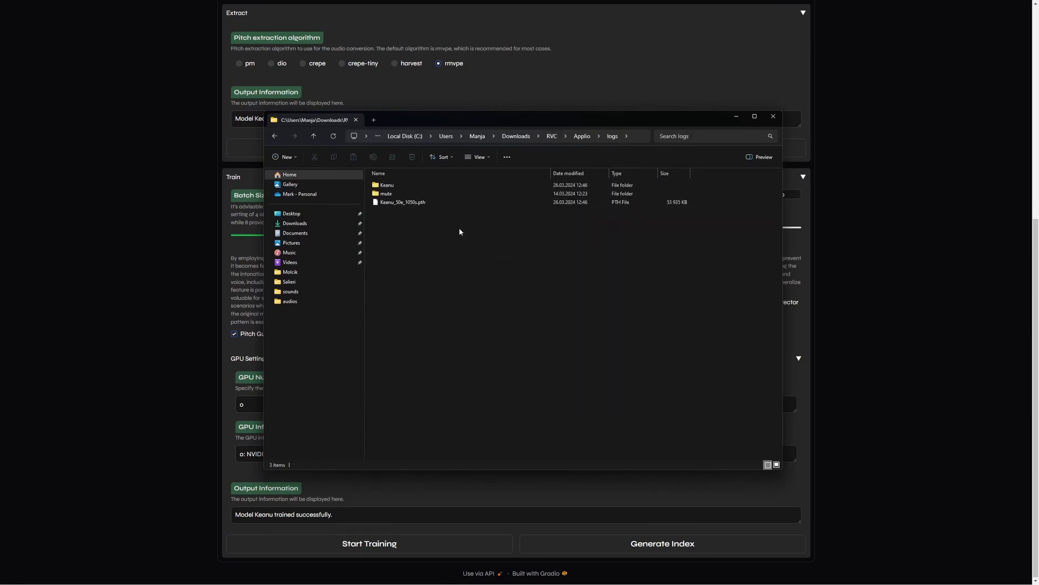
double_click(404, 189)
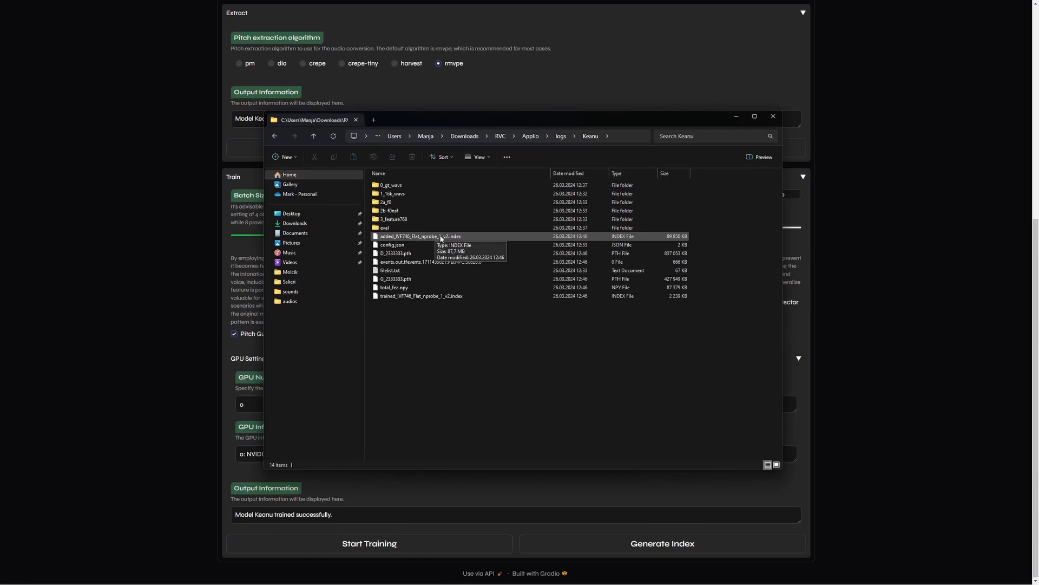
left_click(857, 210)
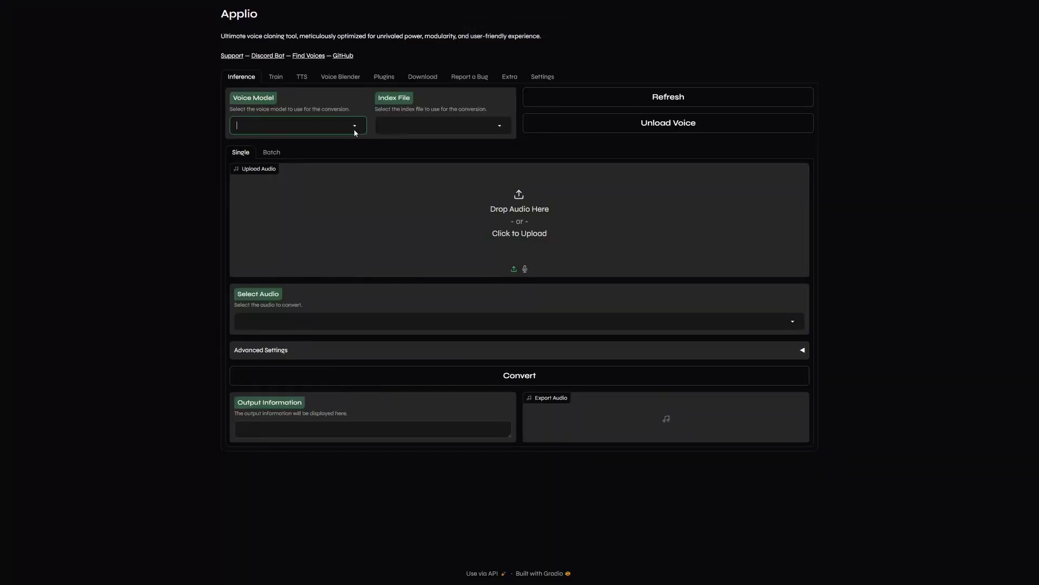
- Refresh and select the Keanu_50e_1050s.pth model with the added_IVF746_Flat index file
left_click(665, 103)
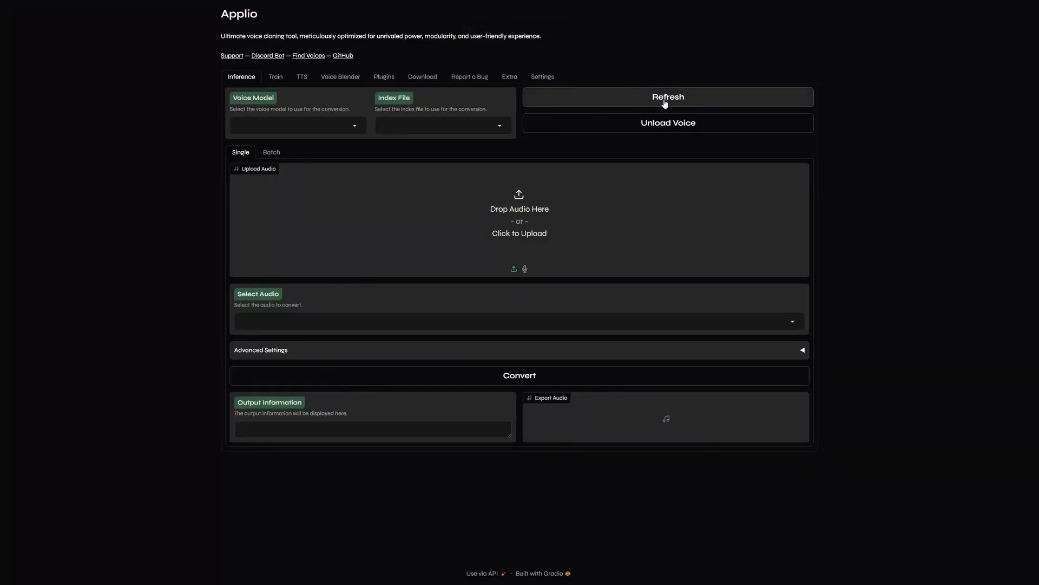
left_click(355, 127)
left_click(339, 144)
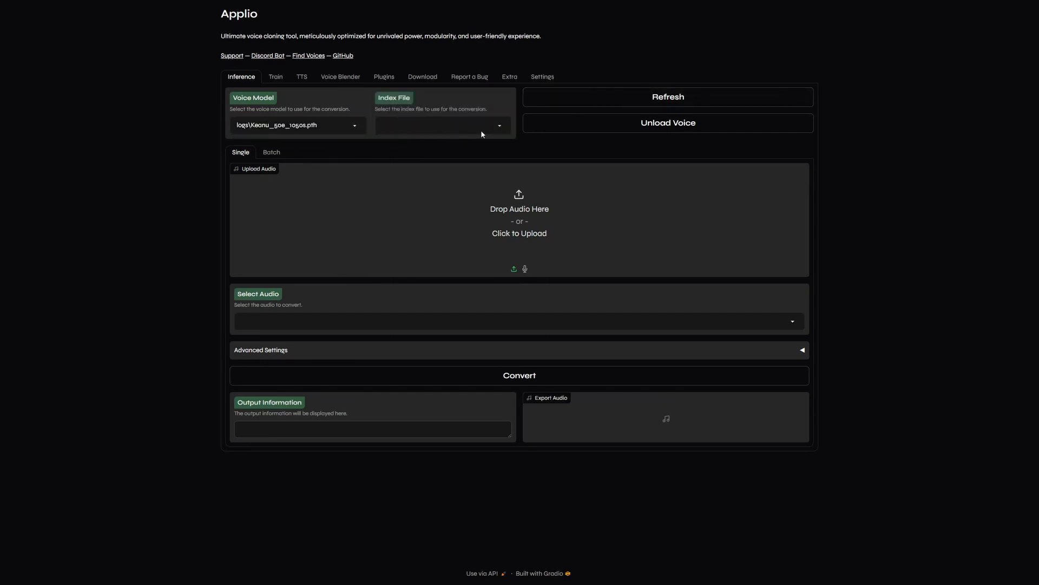
left_click(503, 127)
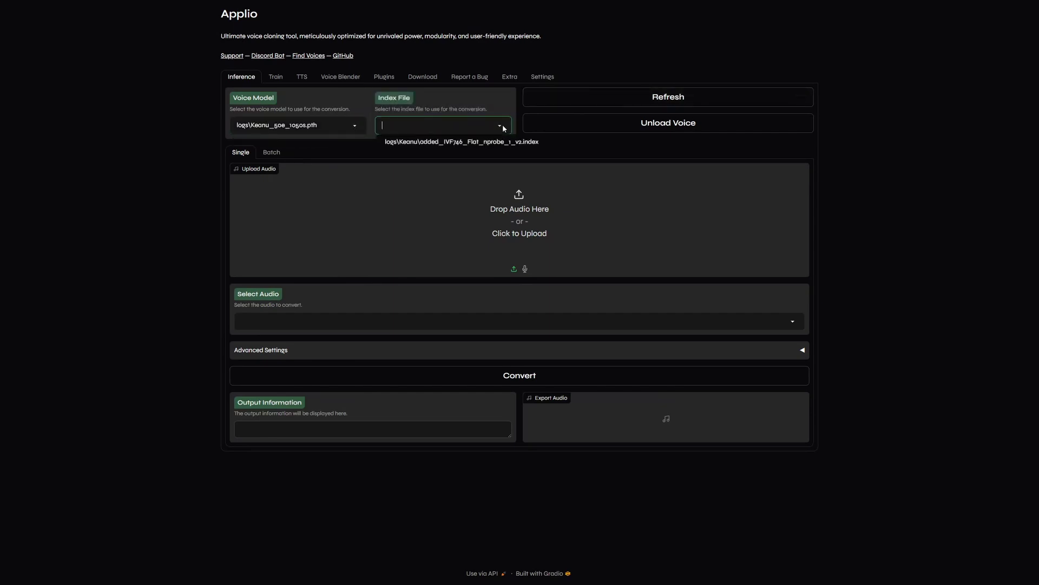
left_click(477, 143)
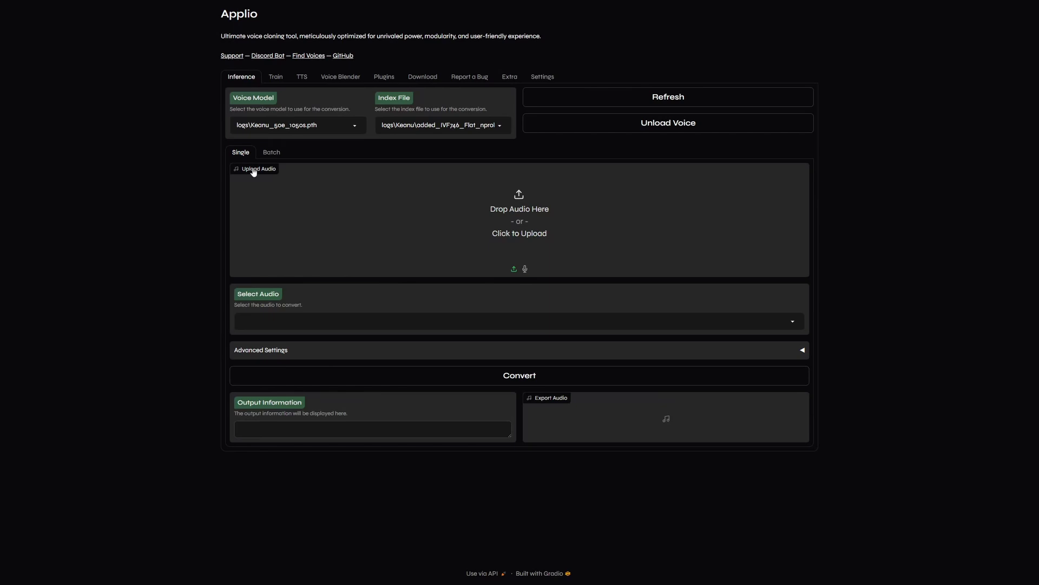
- Load WitherPart1.wav as the single input audio and play its preview
left_click(272, 154)
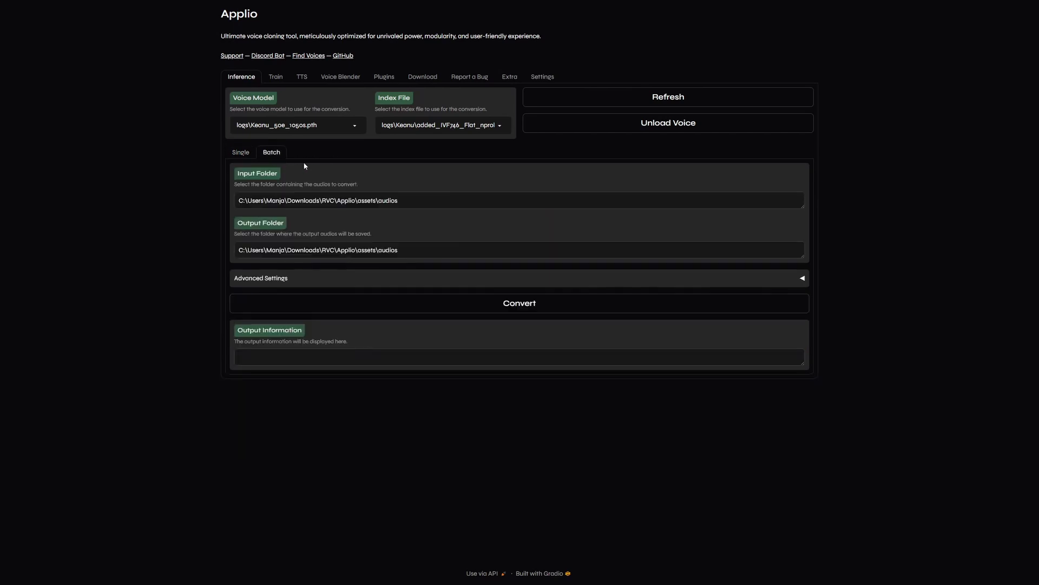
left_click(241, 153)
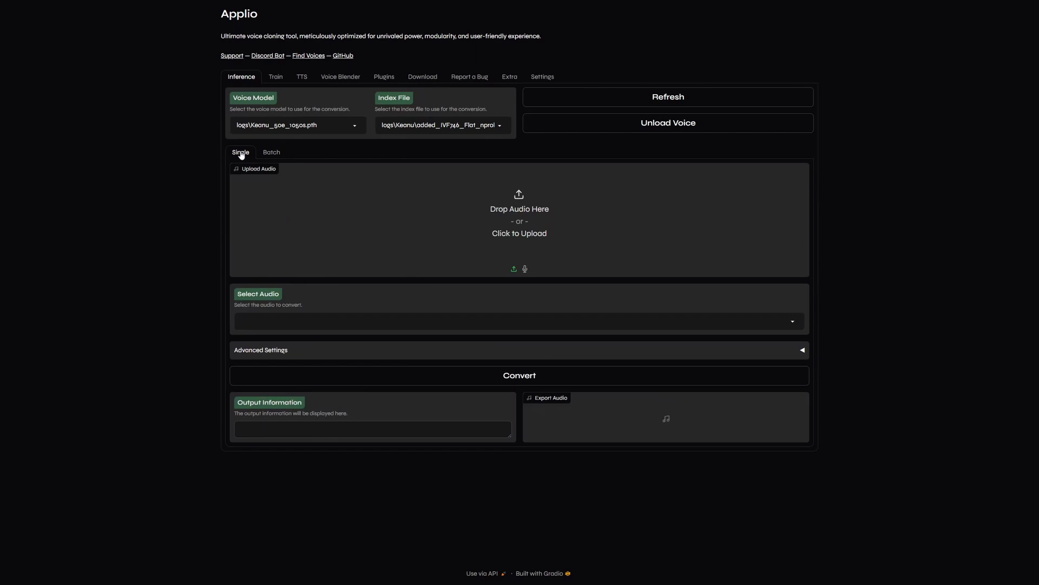
left_click(331, 196)
left_click_drag(385, 253, 799, 230)
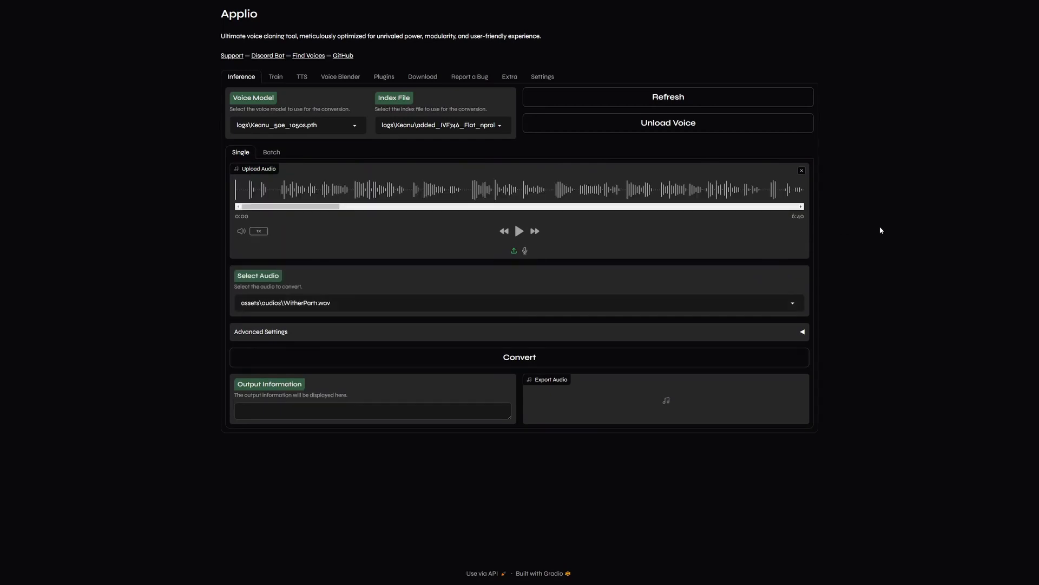
left_click(516, 232)
- Pause the WitherPart1.wav preview at 0:10
left_click(516, 233)
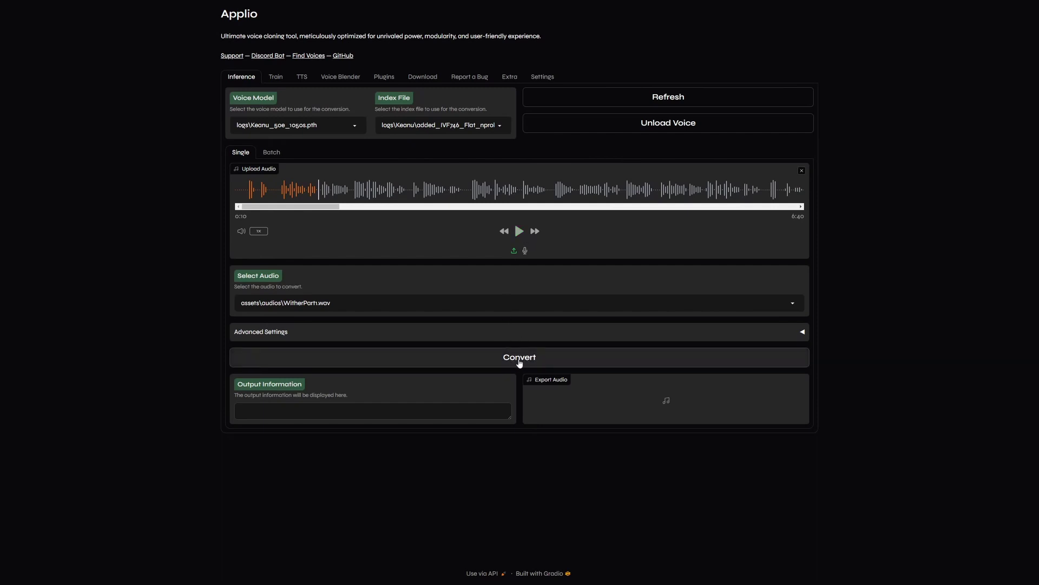
- Lower the conversion pitch to -2 under Advanced Settings, keeping WAV export and rmvpe
left_click(492, 334)
scroll(492, 335, "down", 5)
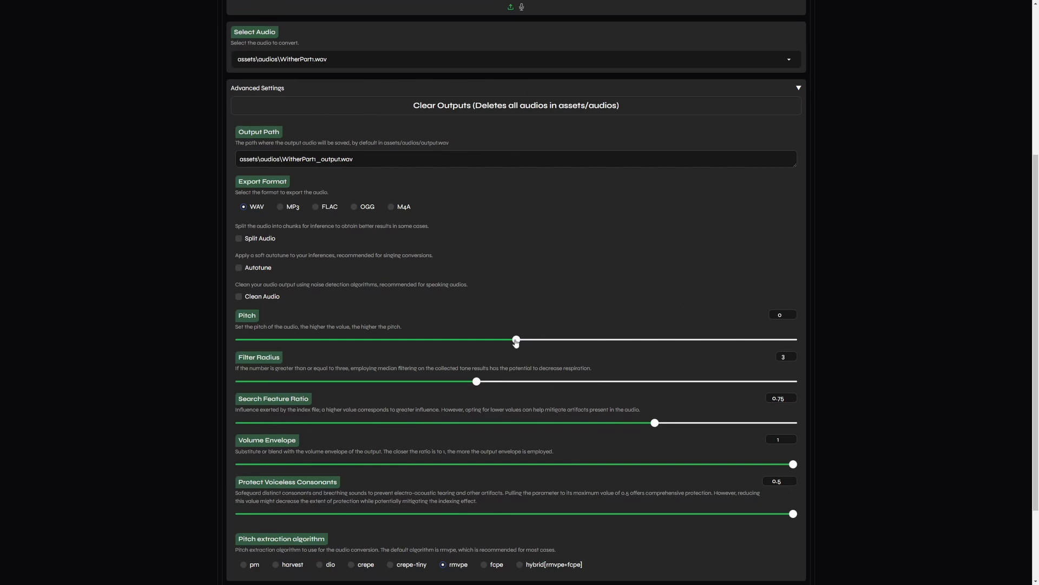
left_click_drag(516, 340, 489, 347)
scroll(884, 333, "down", 2)
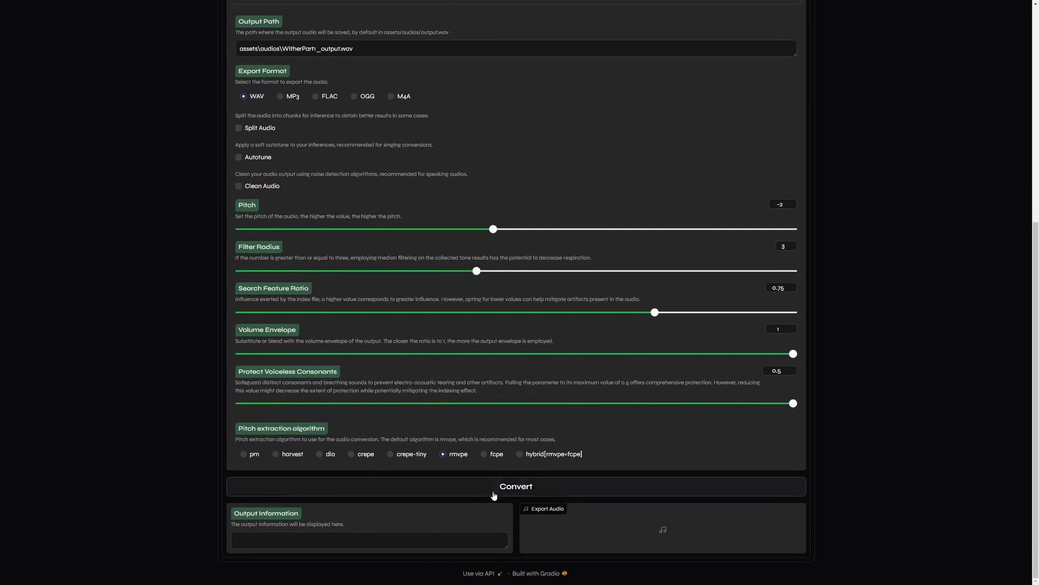
- Convert WitherPart1.wav with the Keanu voice and preview the first seconds of the output
left_click(494, 486)
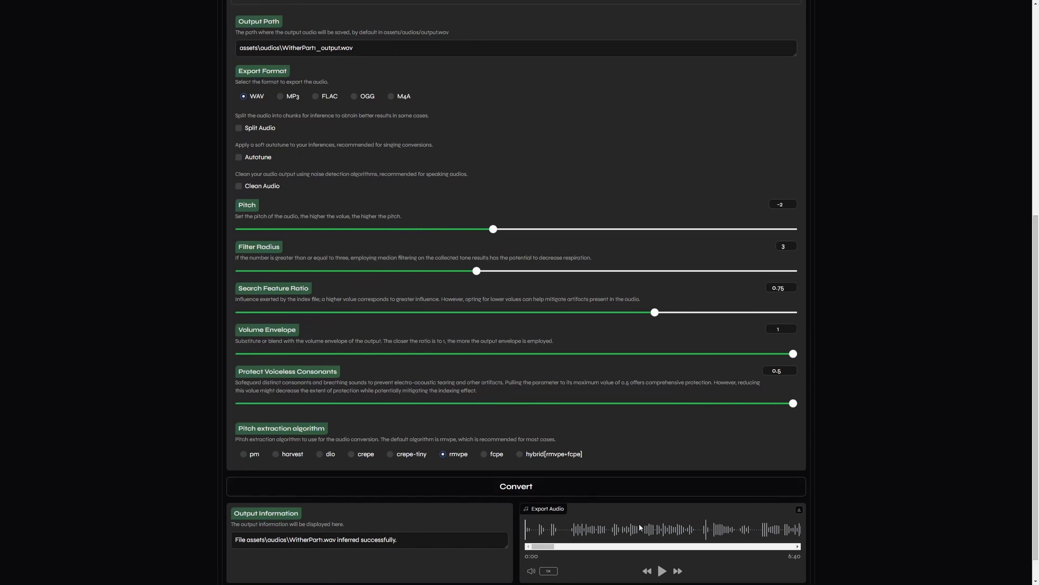
left_click(663, 572)
left_click(663, 572)
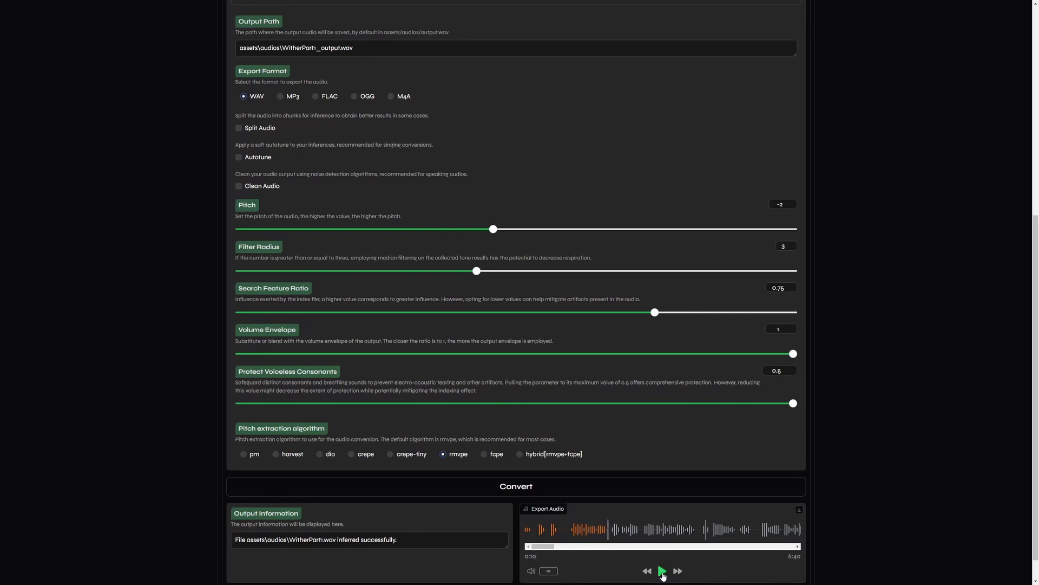